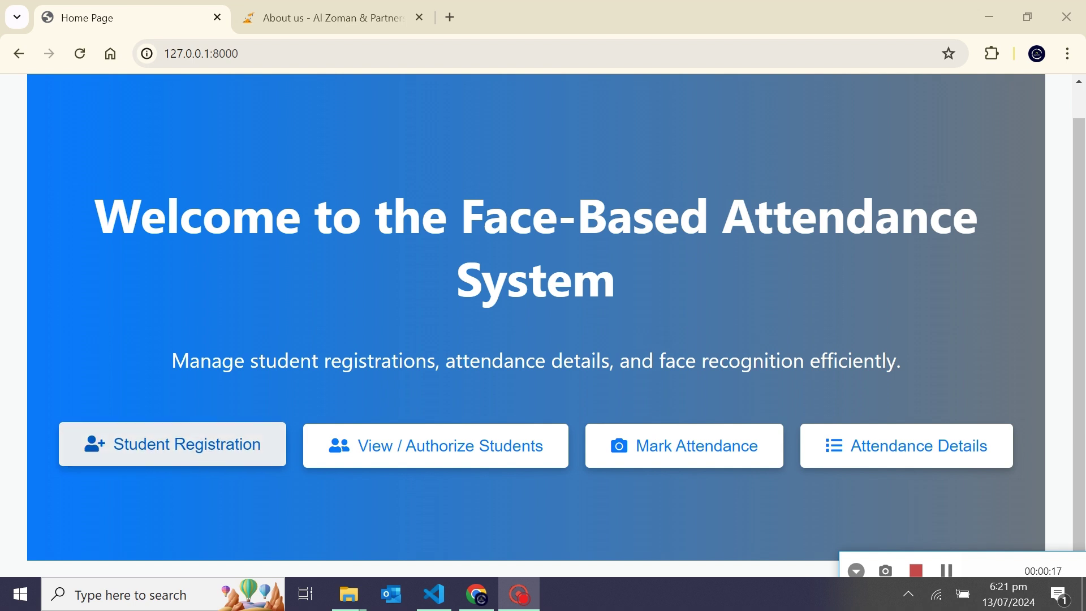
Step: Open Student Registration and autofill the student's name and e-mail address
left_click(172, 444)
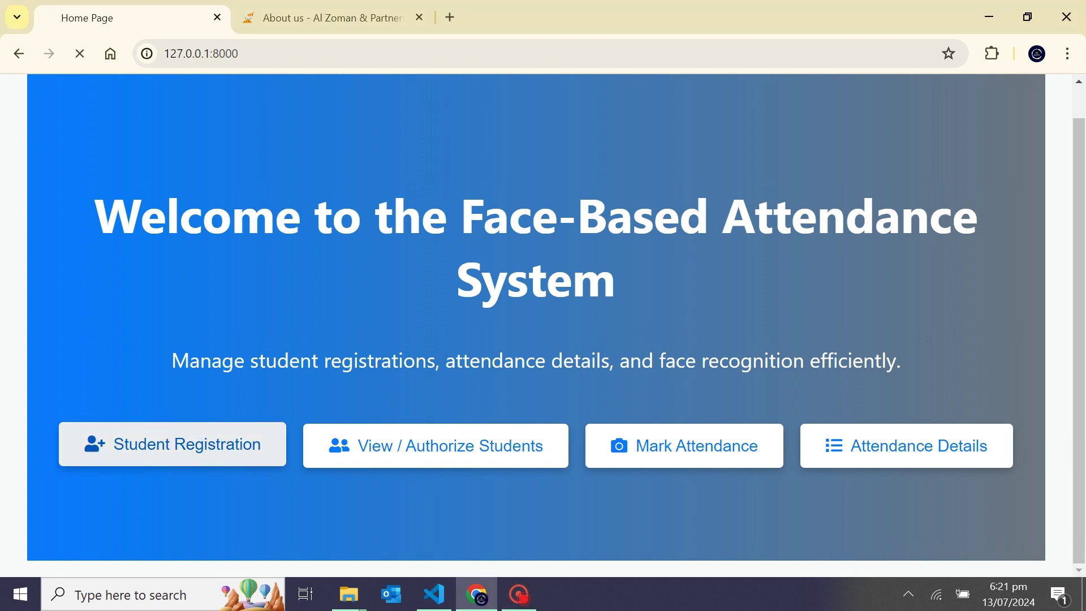
left_click(451, 299)
key("Down")
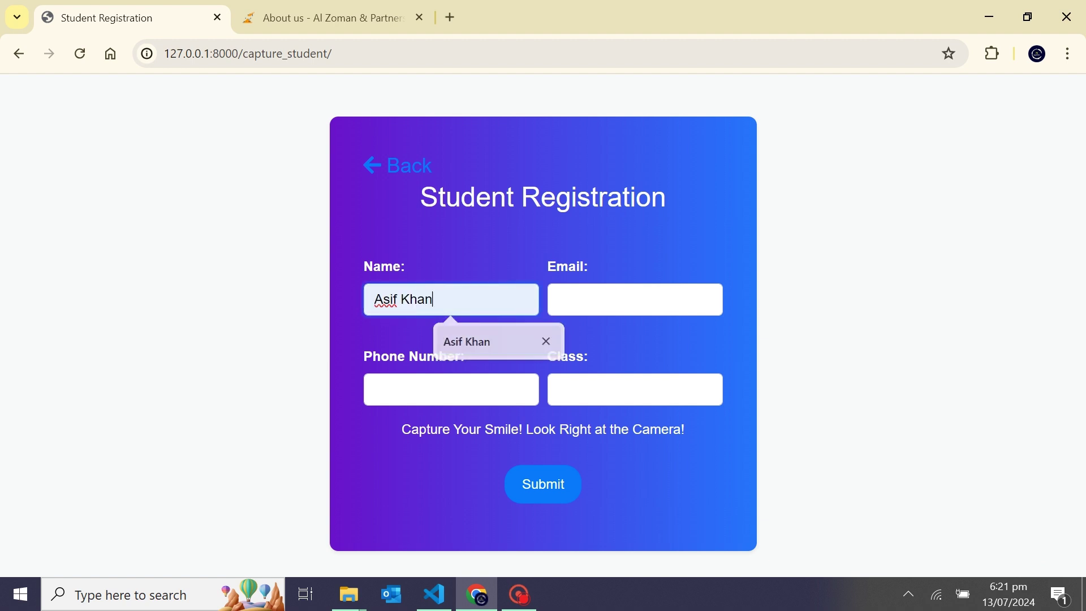
key("Return")
left_click(635, 299)
key("Down")
key("Return")
Step: Autofill the phone number, choose class 12th, and submit the registration
left_click(451, 389)
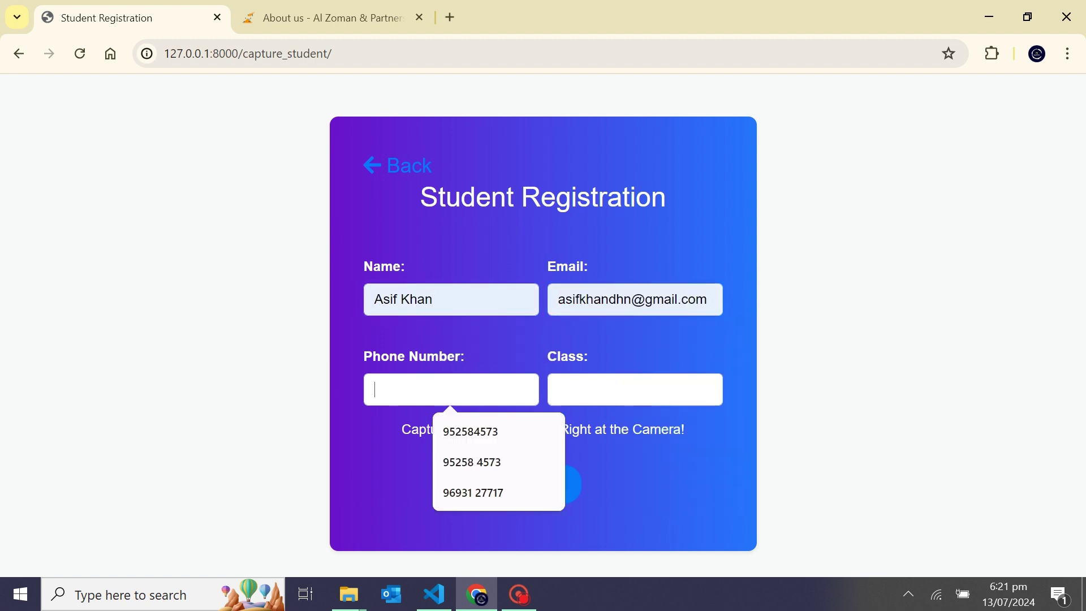
key("Down")
key("Up")
key("Down")
key("Return")
left_click(635, 389)
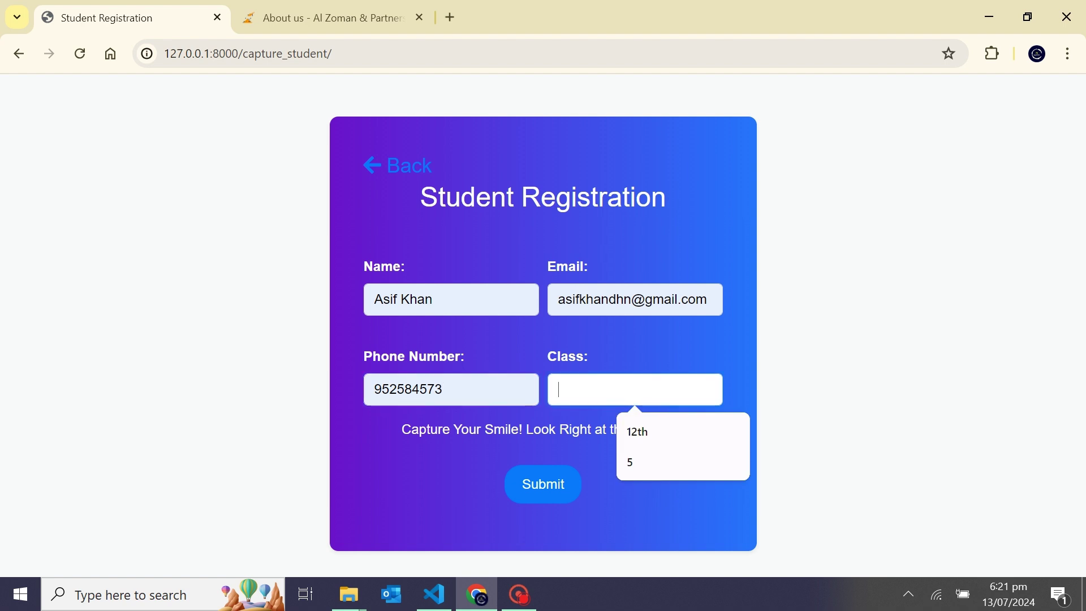
key("Down")
key("Return")
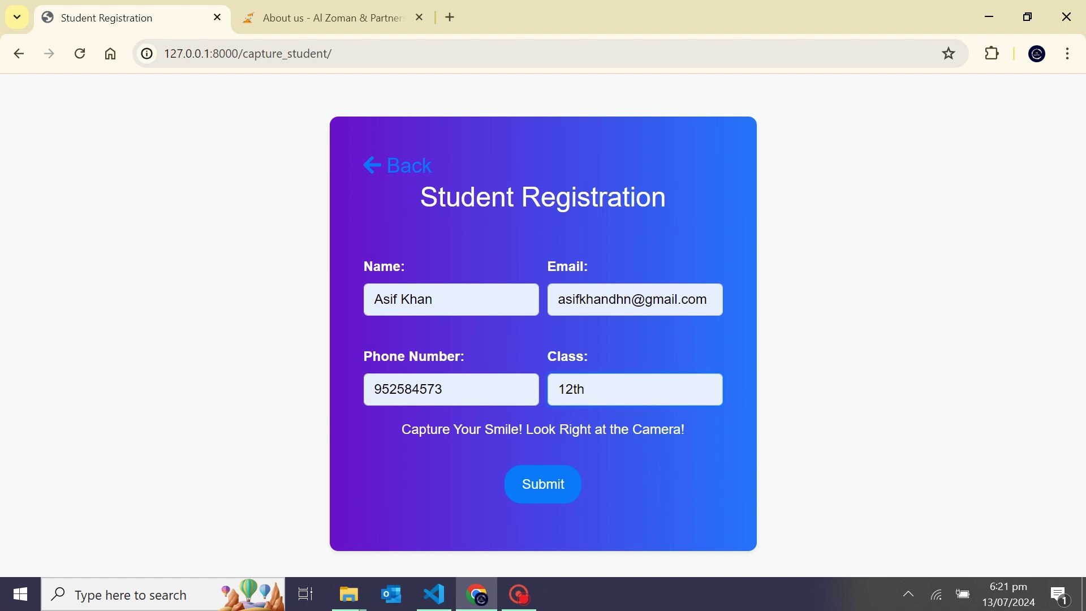
key("Return")
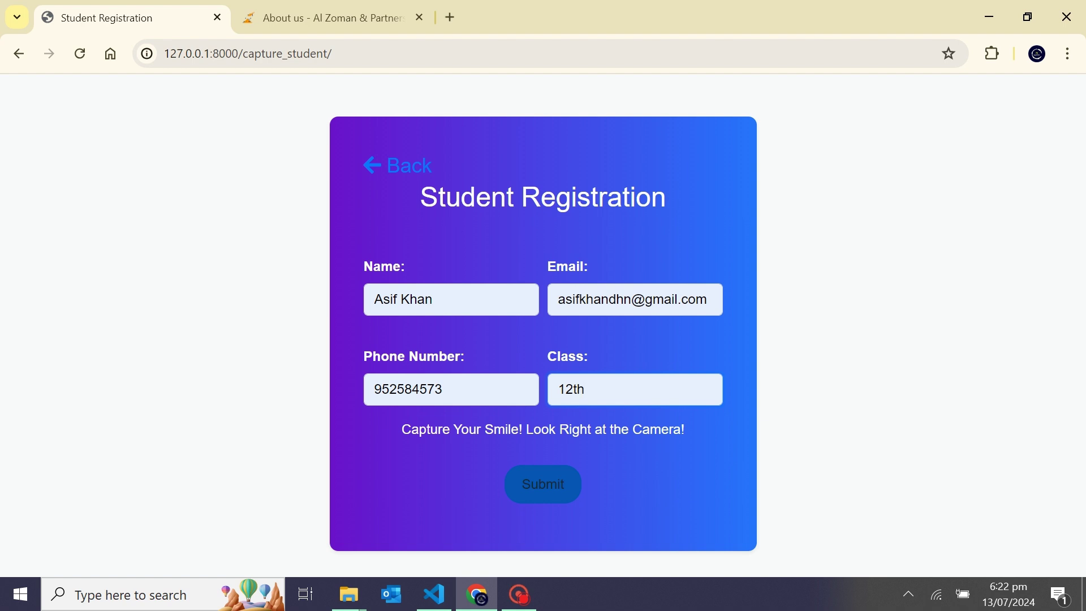
key("Return")
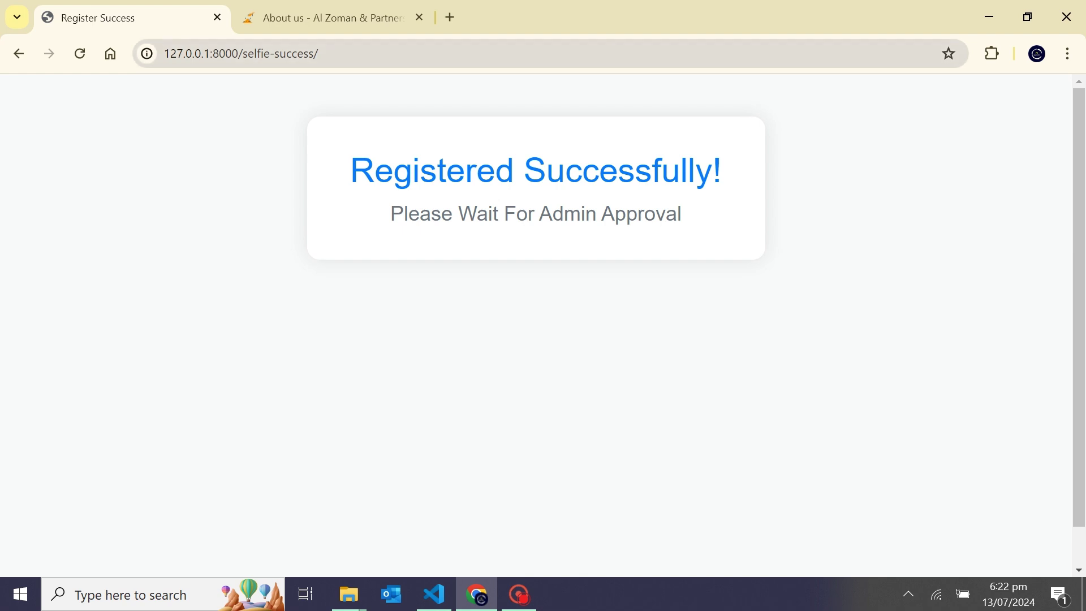
Step: Trim the URL back to 127.0.0.1:8000 to reload the home page
left_click_drag(318, 54, 243, 54)
key("BackSpace")
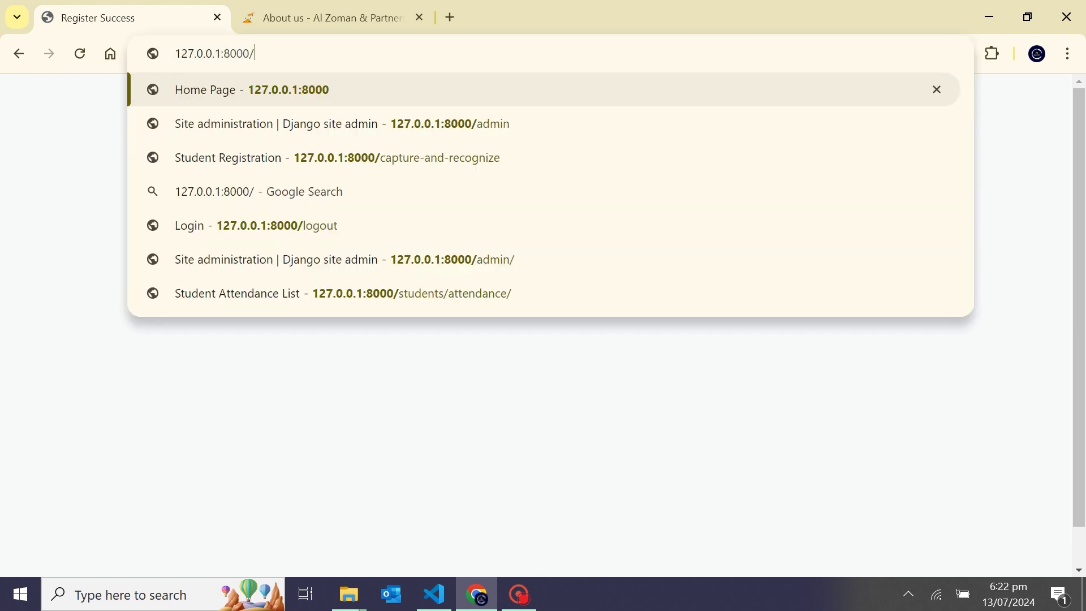
key("Return")
scroll(536, 325, "down", 1)
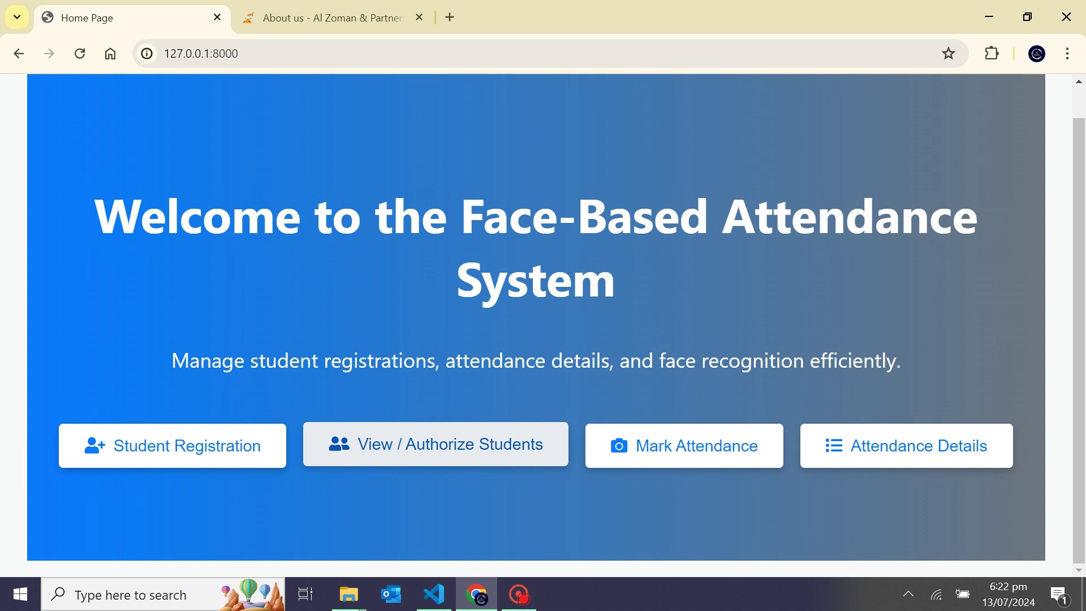
Step: Open View / Authorize Students and log in with the saved admin username and password
left_click(436, 444)
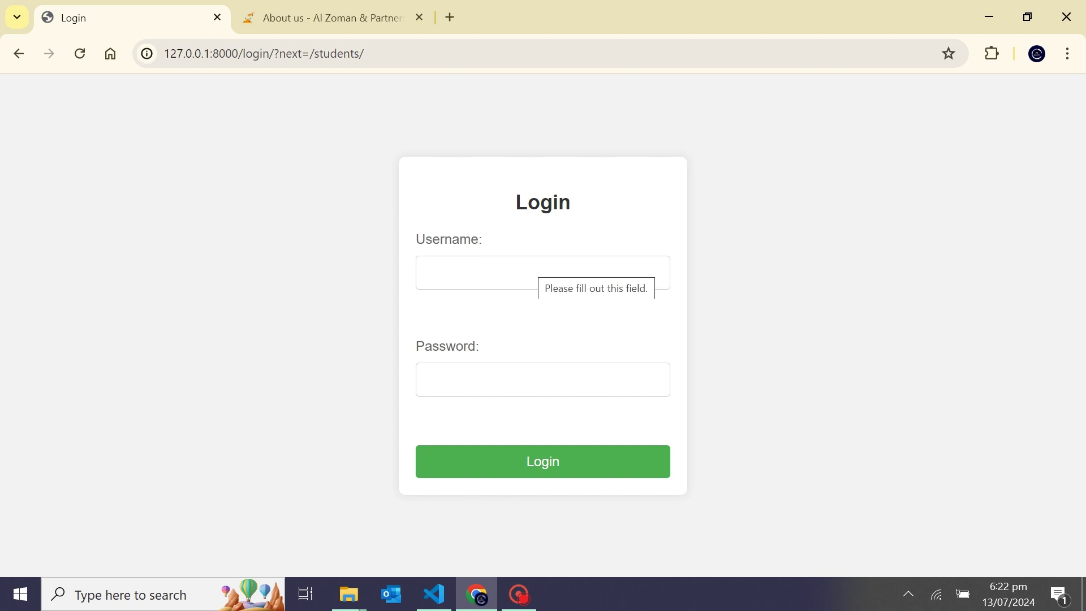
left_click(526, 272)
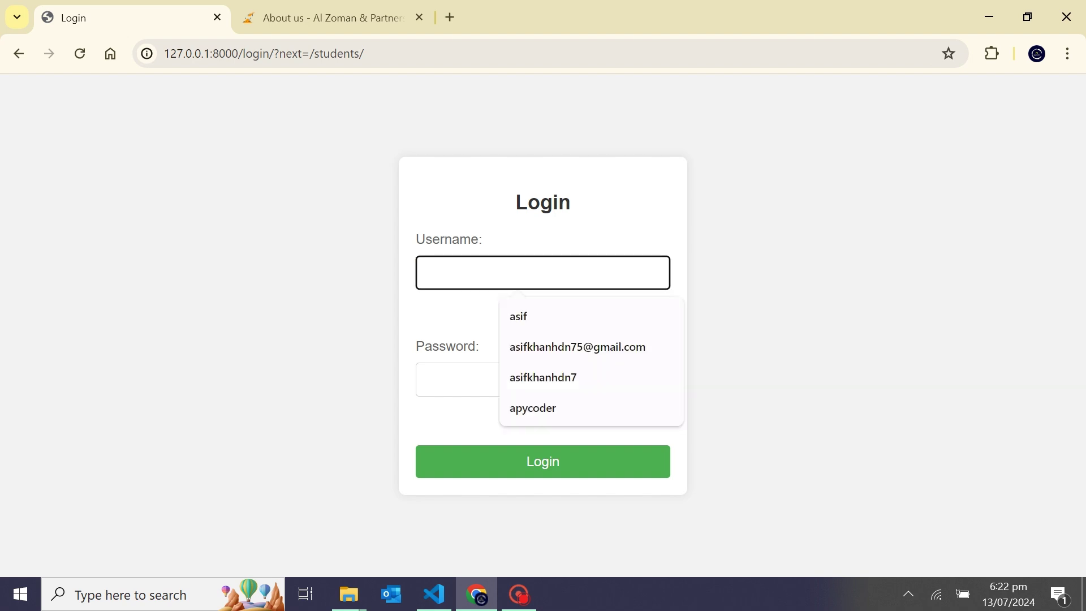
type("a")
key("Down")
key("Return")
left_click(509, 379)
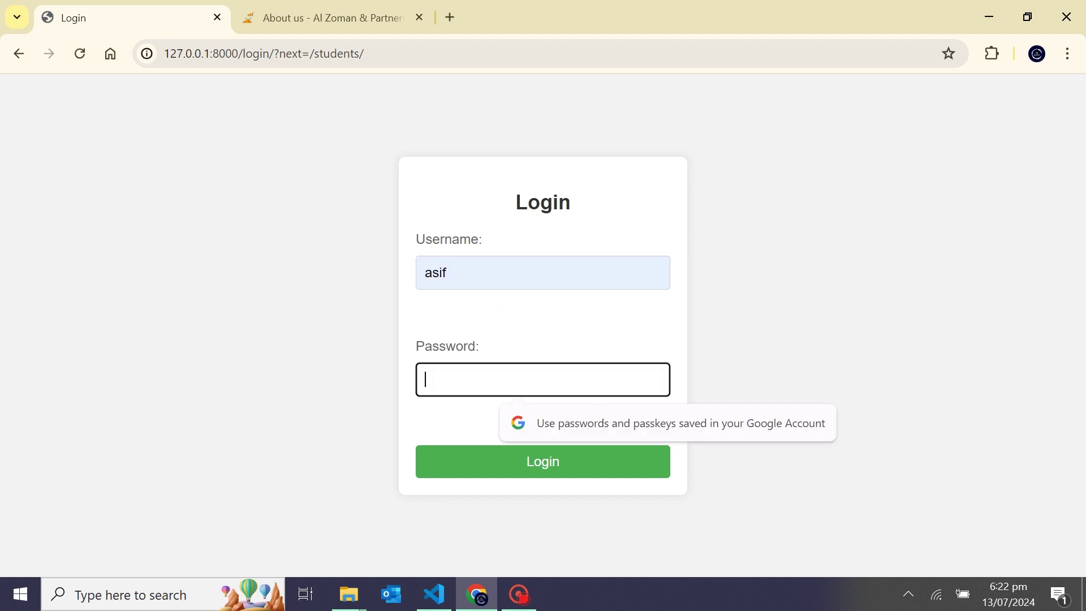
type("1234")
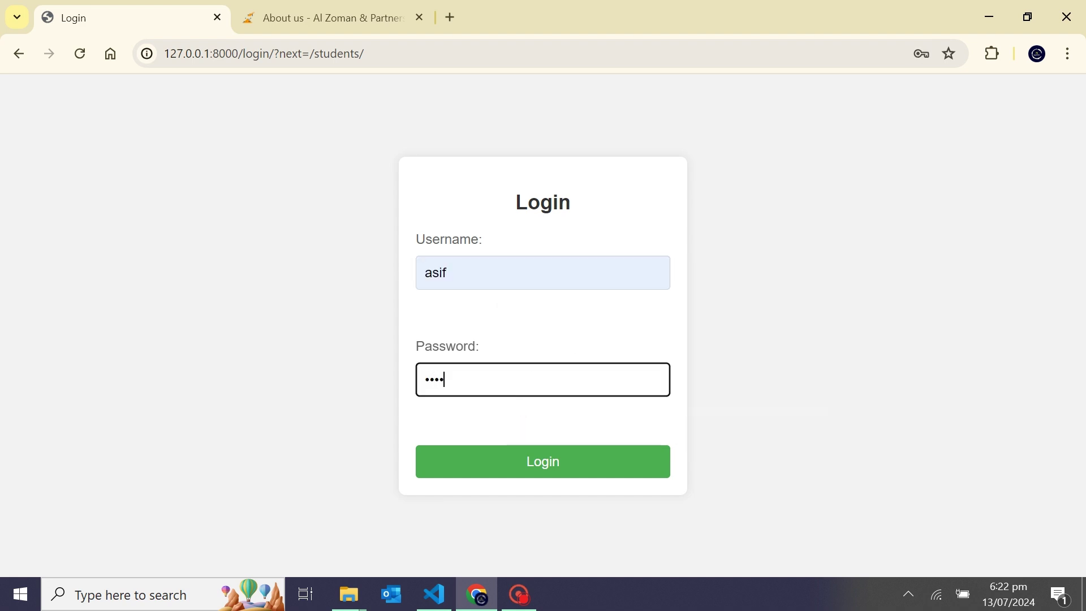
left_click(542, 461)
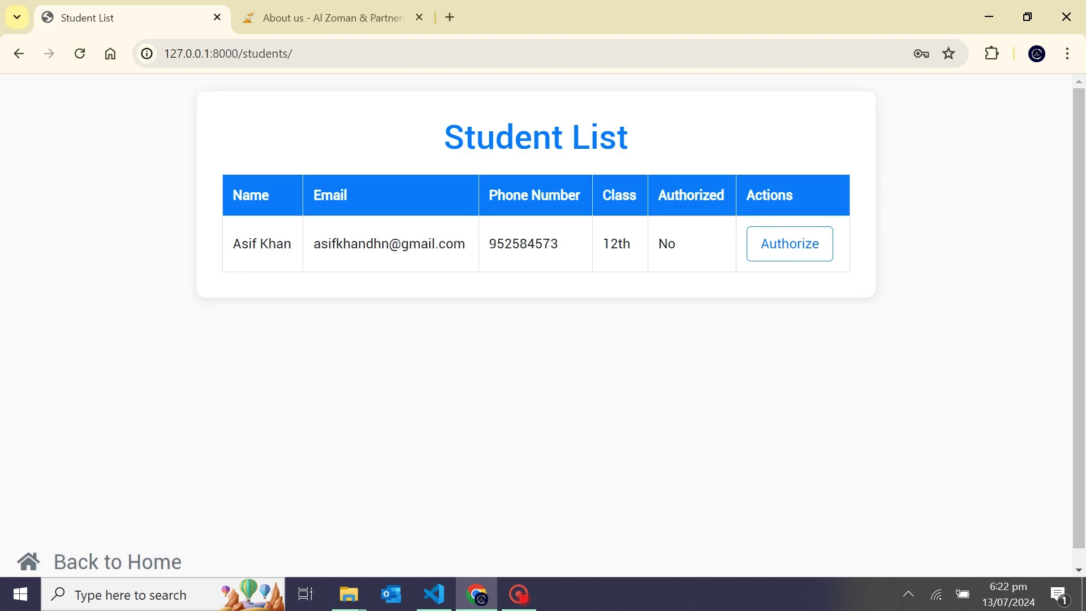
Step: Tick Authorize Student for the new 12th-class student, update, and go back to the list
key("Return")
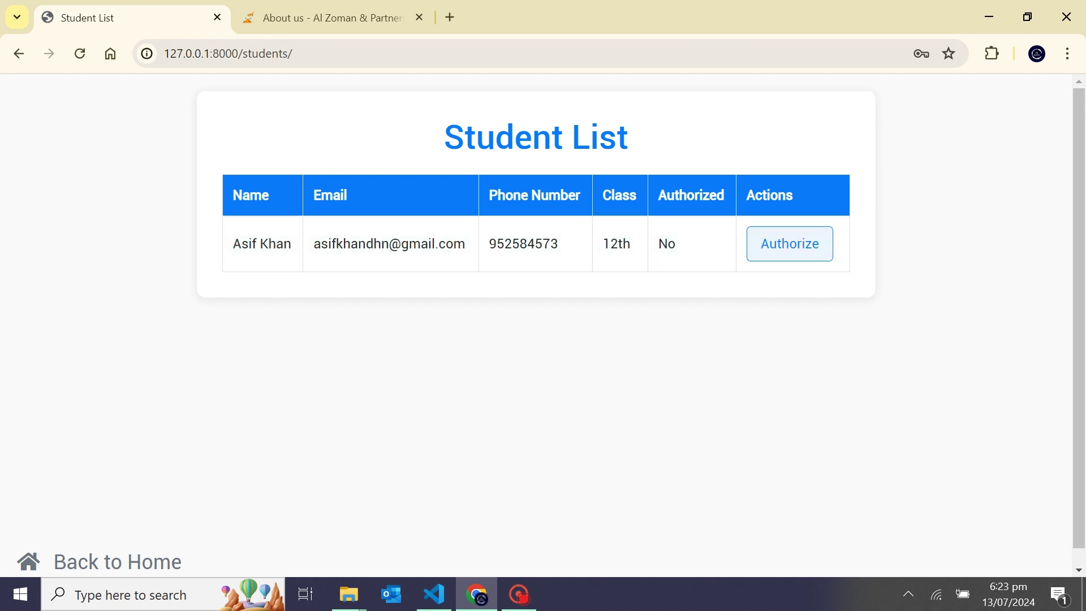
left_click(791, 242)
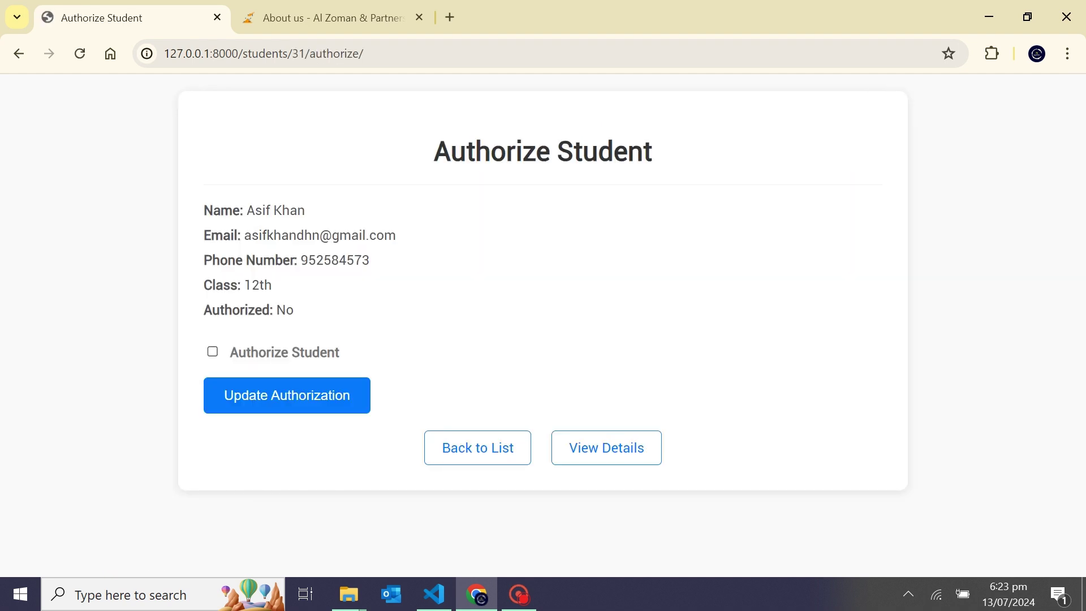
left_click(212, 351)
left_click(287, 395)
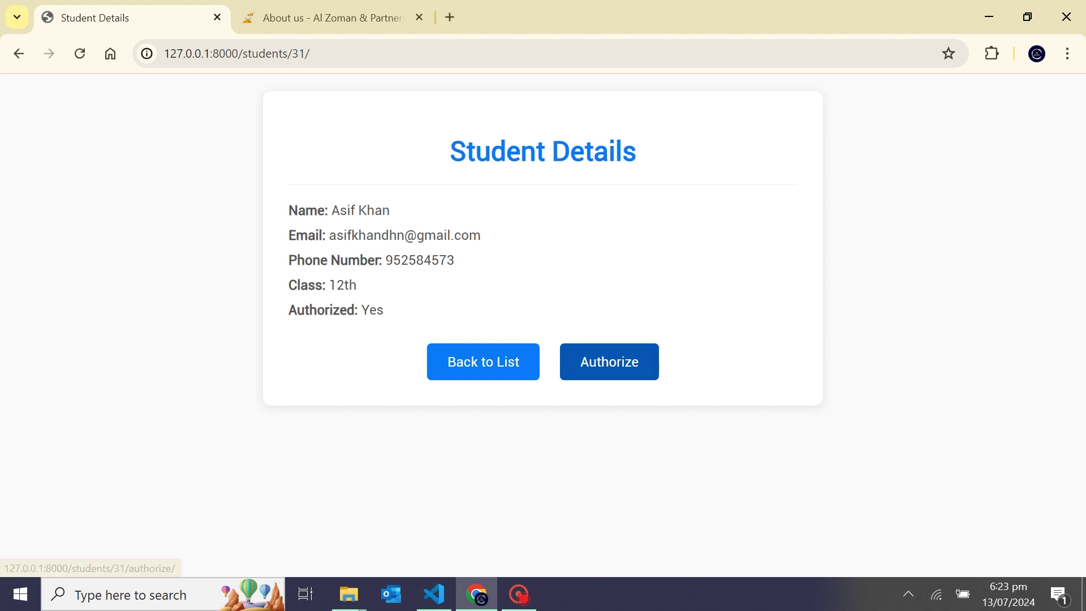
left_click(483, 361)
scroll(483, 361, "down", 1)
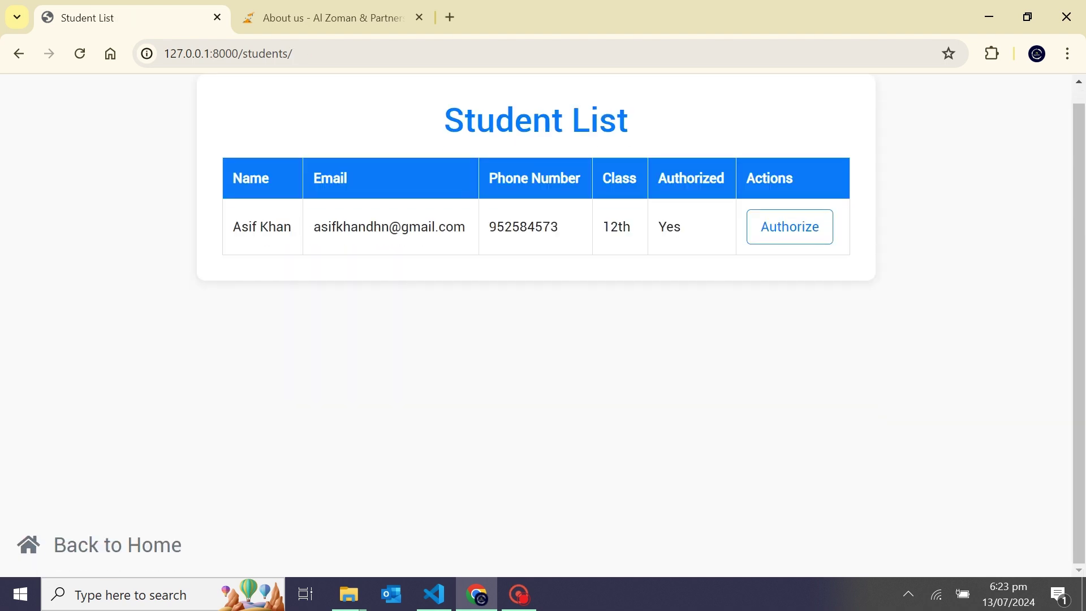
Step: Return home and launch Mark Attendance to check the student in by face
left_click(118, 544)
scroll(543, 317, "down", 1)
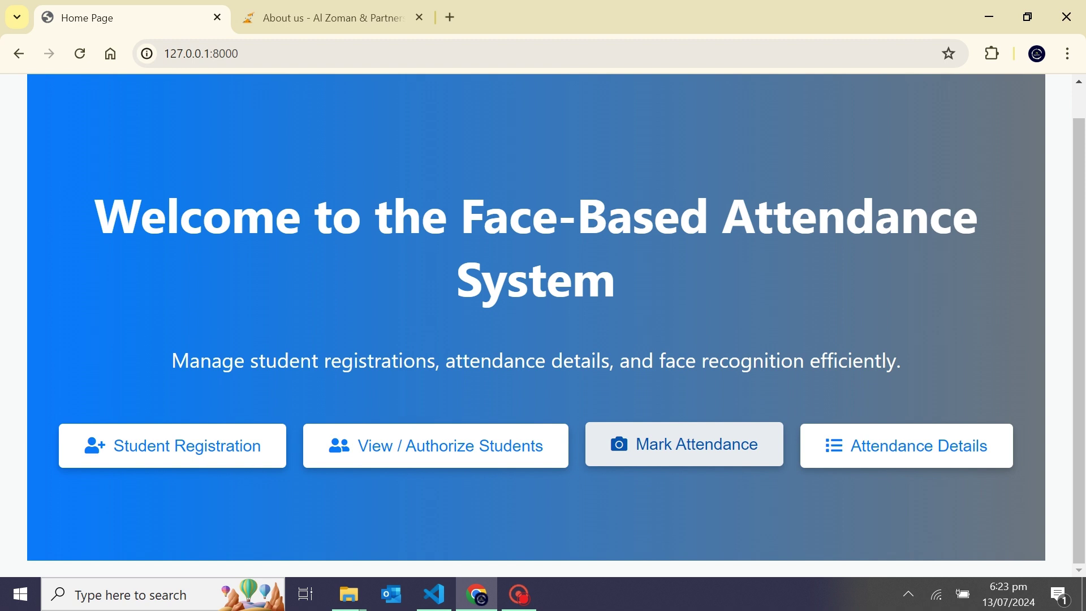
left_click(685, 444)
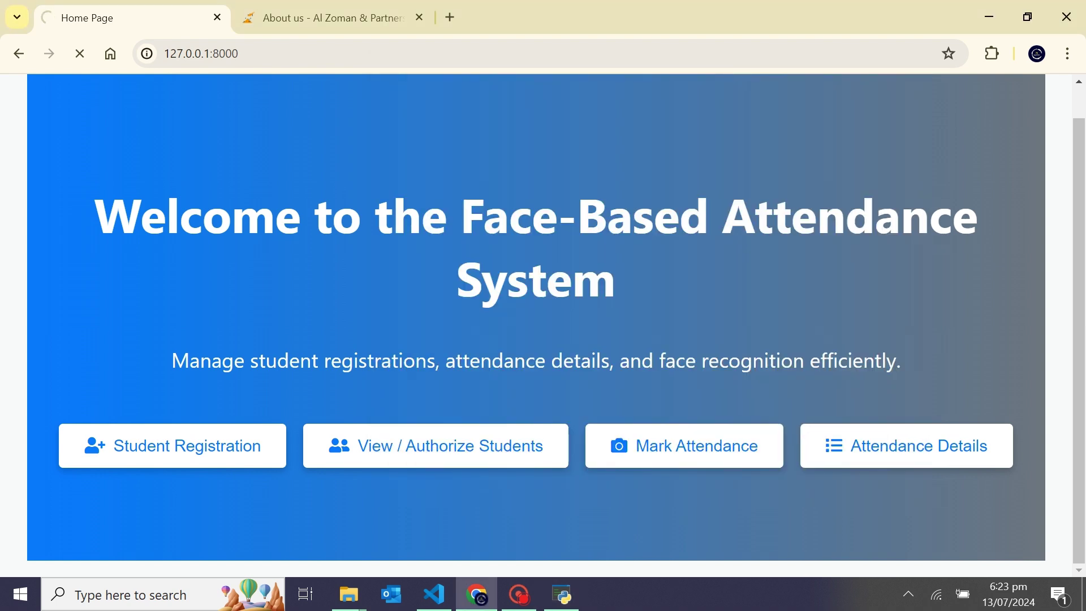
Step: Open Attendance Details, then close the Face Recognition window with q after check-out
left_click(898, 446)
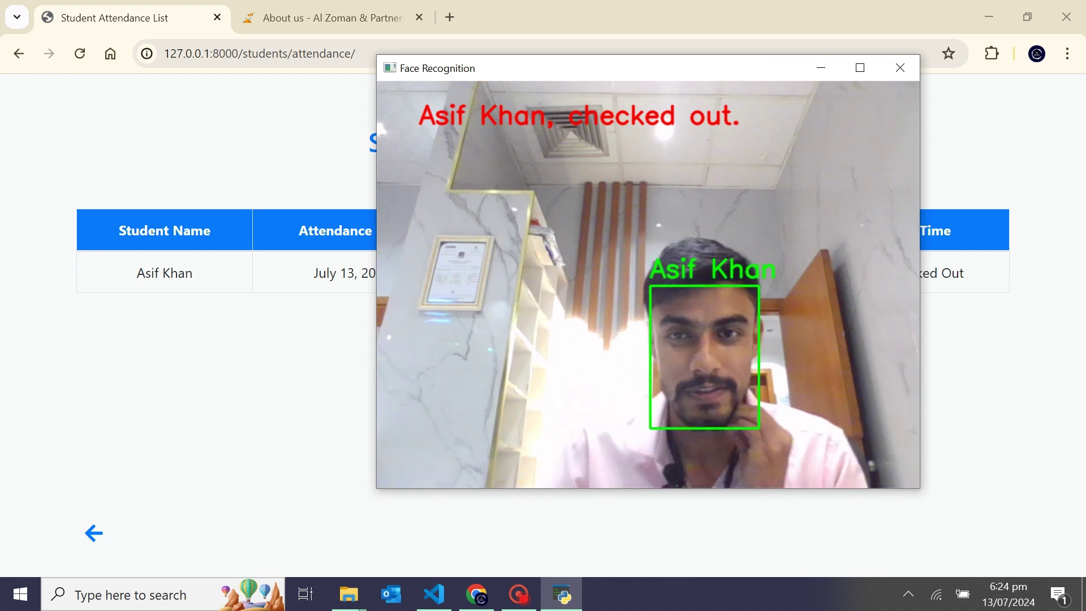
key("q")
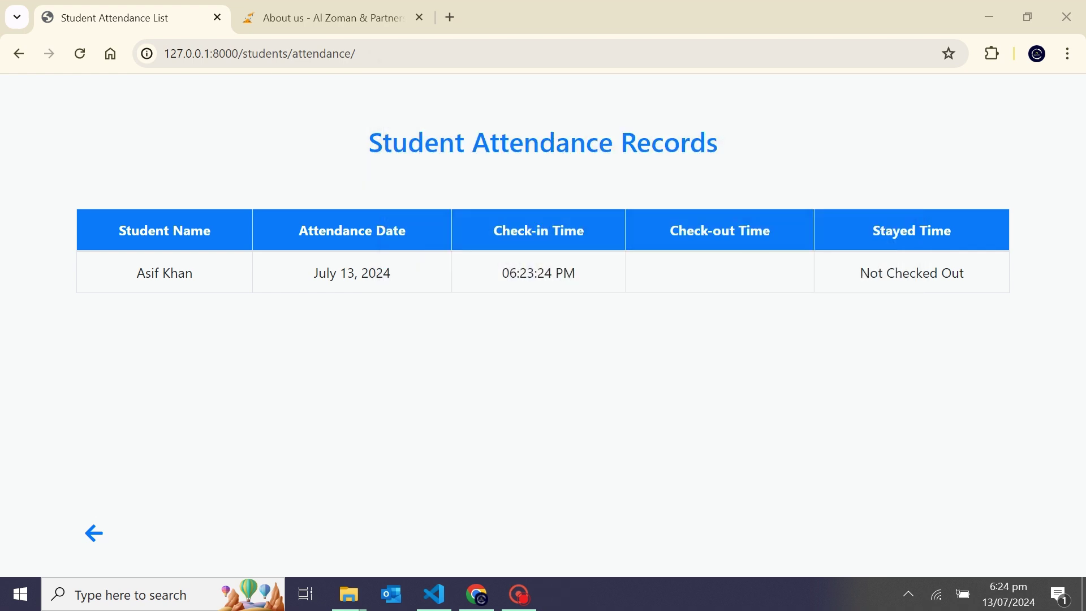
Step: Reload the records to show the 06:24:25 PM check-out and 0h 1m 0s stay
left_click(79, 54)
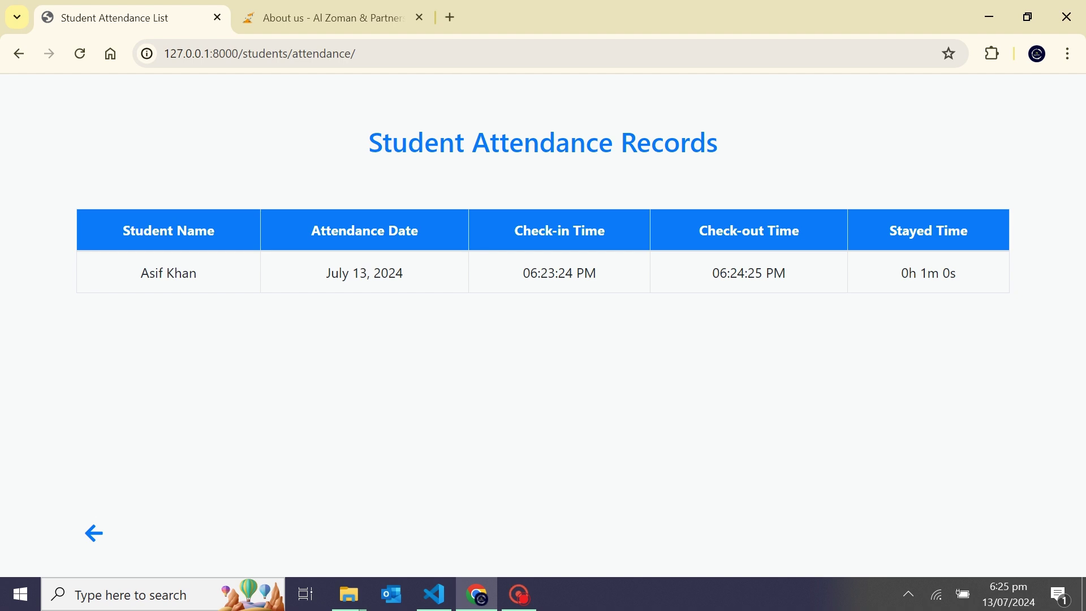
Step: Go back from the attendance records to the welcome home page
left_click(93, 532)
scroll(543, 325, "down", 1)
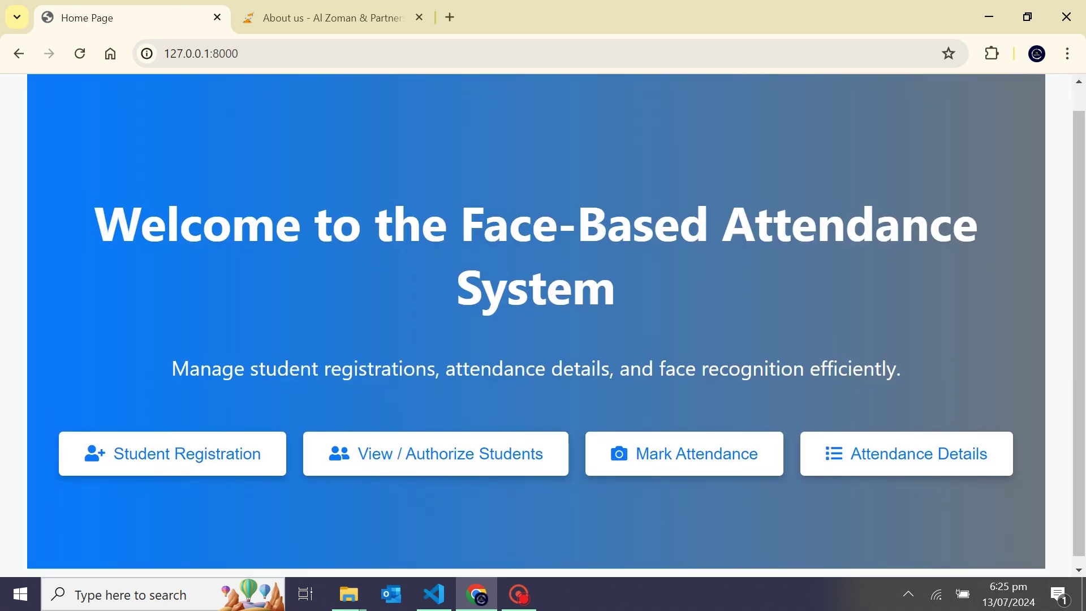